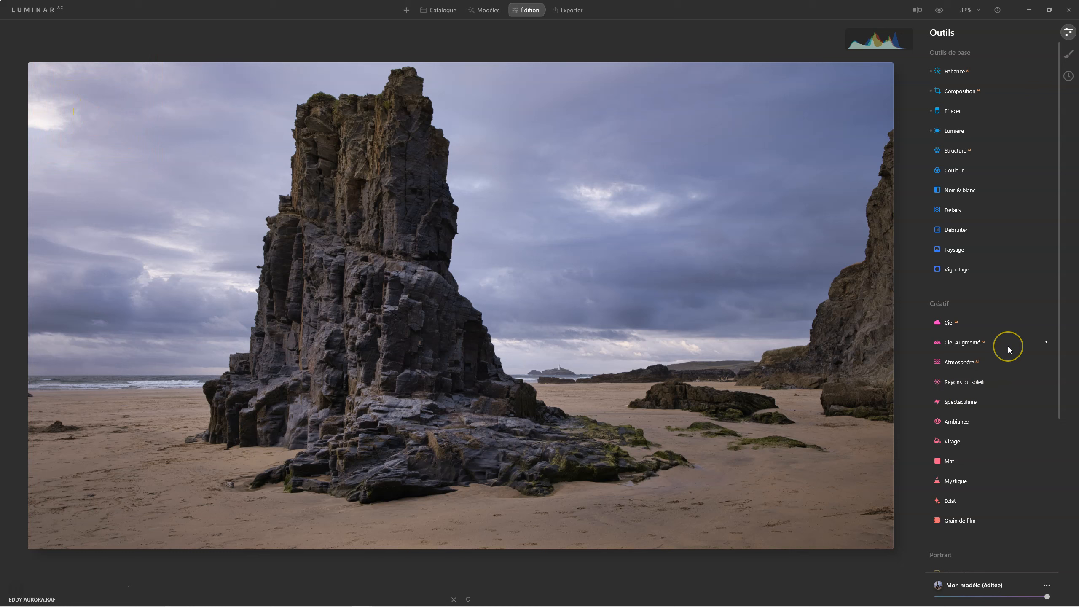
# Apply the Spectaculaire effect to the beach rock photo with a Quantité of 77.
pyautogui.scroll(-2, 1008, 346)
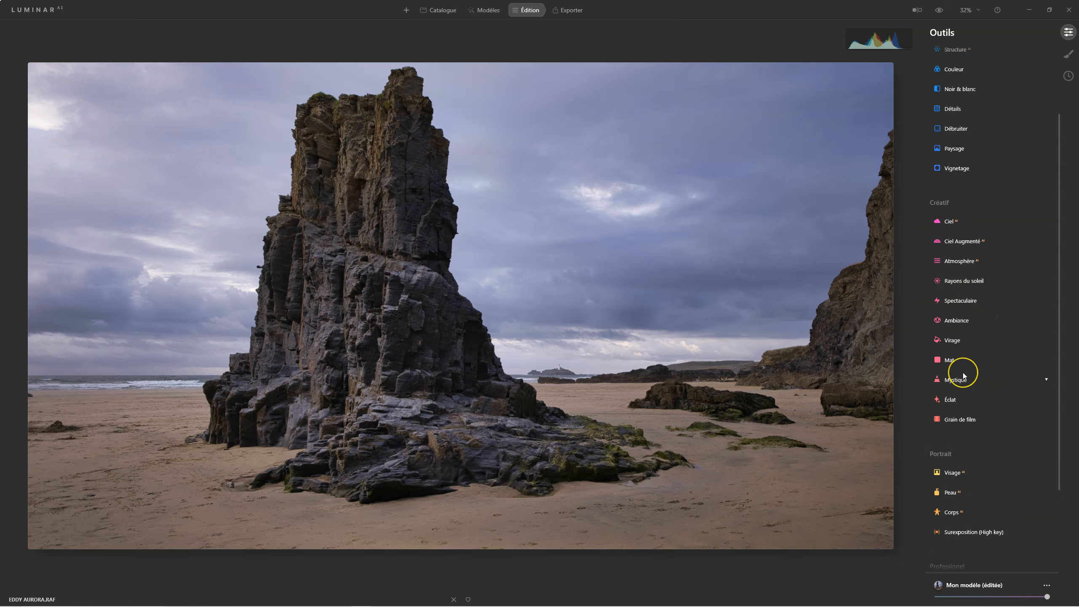
pyautogui.click(969, 300)
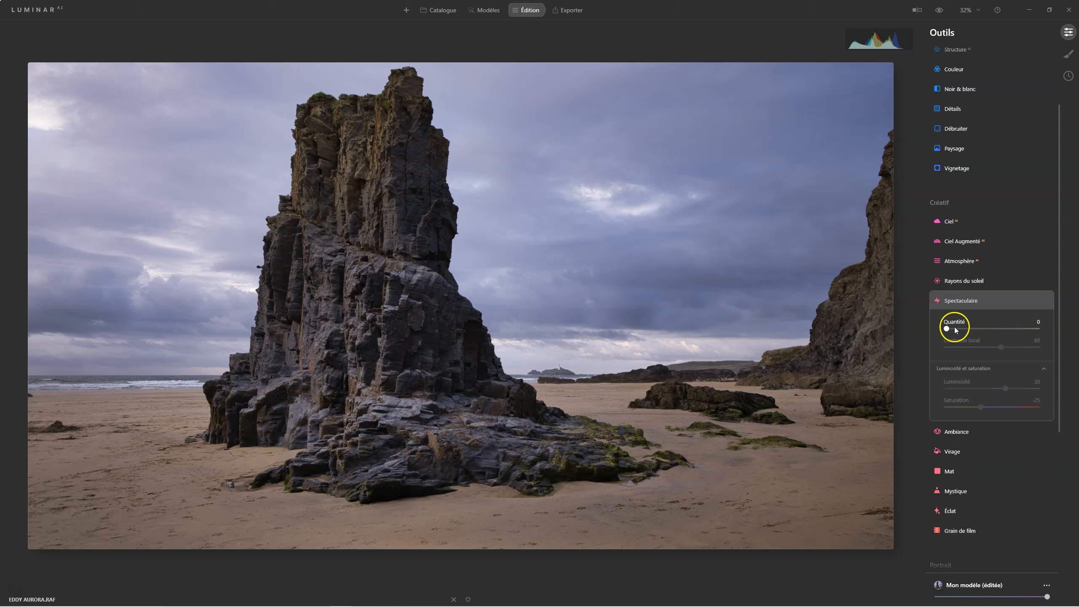
pyautogui.moveTo(954, 328); pyautogui.dragTo(1016, 329)
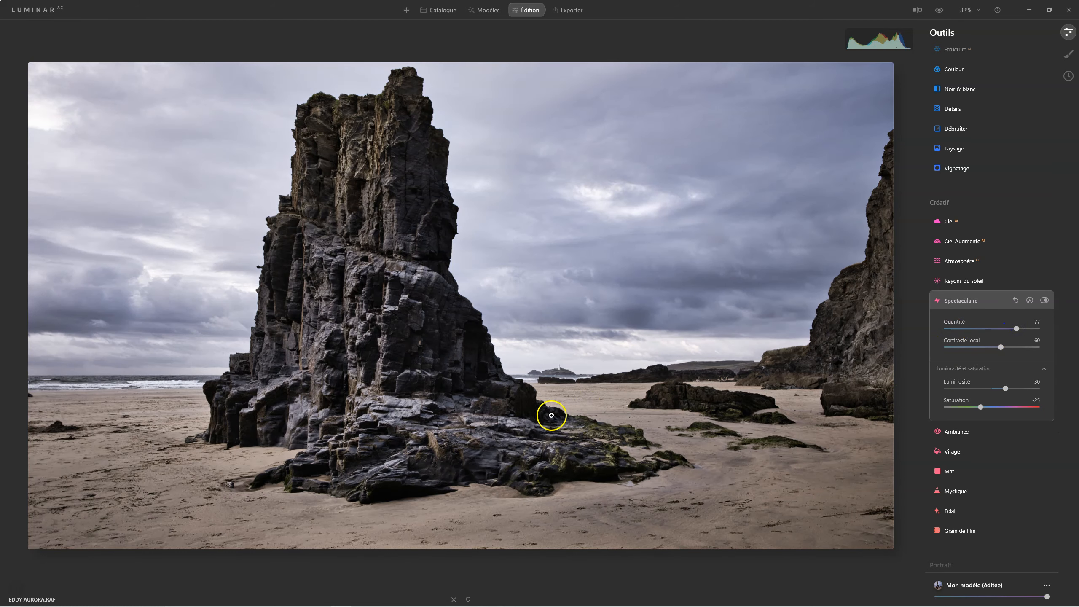
# Compare the photo with the Spectaculaire effect off and on, and look over its Luminosité et saturation settings.
pyautogui.click(1044, 299)
pyautogui.click(1043, 300)
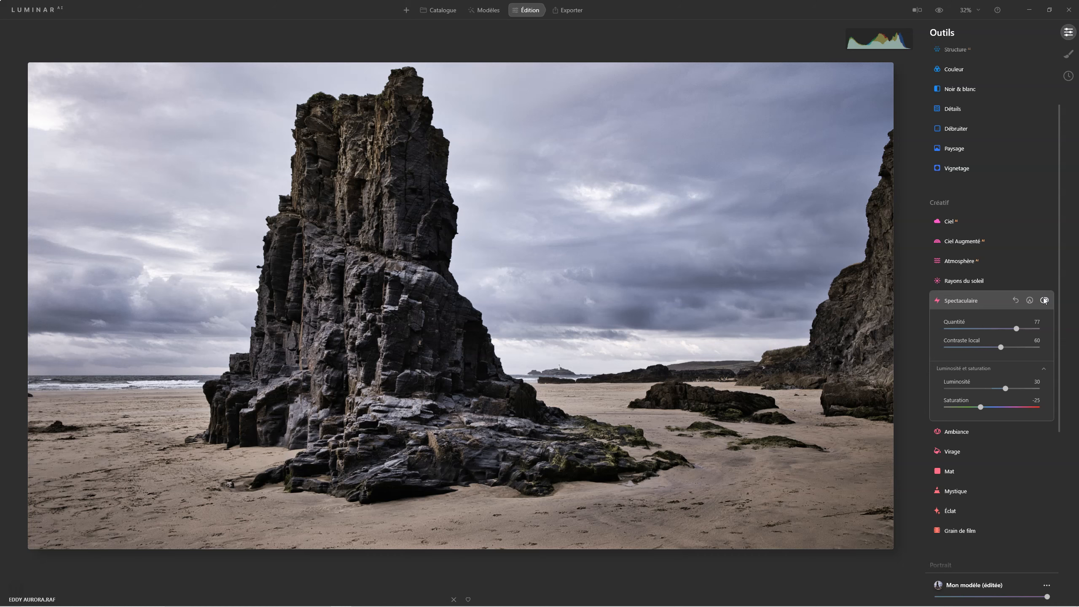
pyautogui.click(1044, 300)
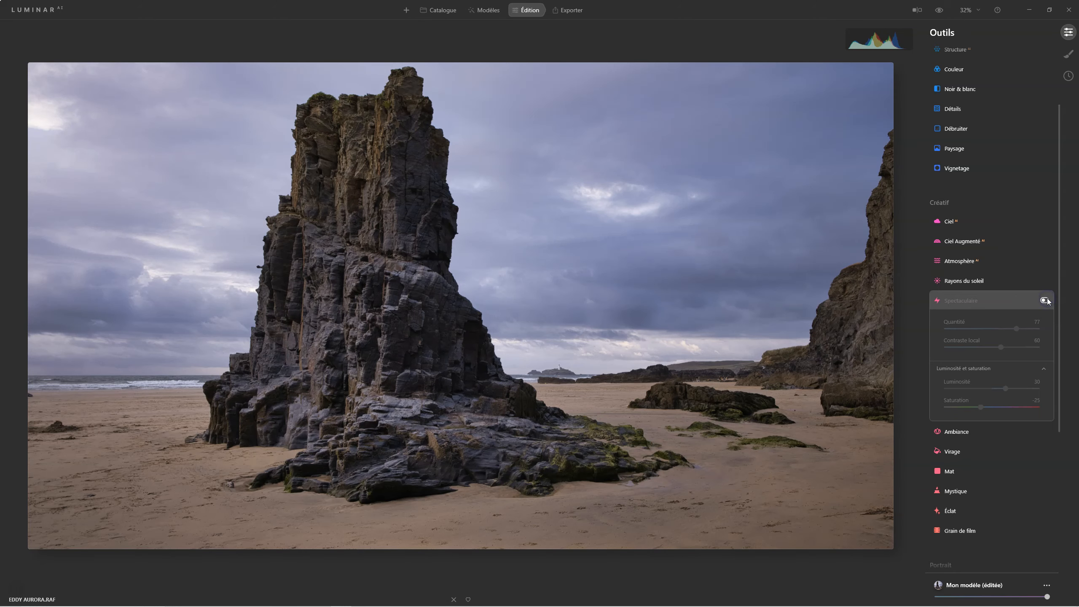
pyautogui.click(1045, 300)
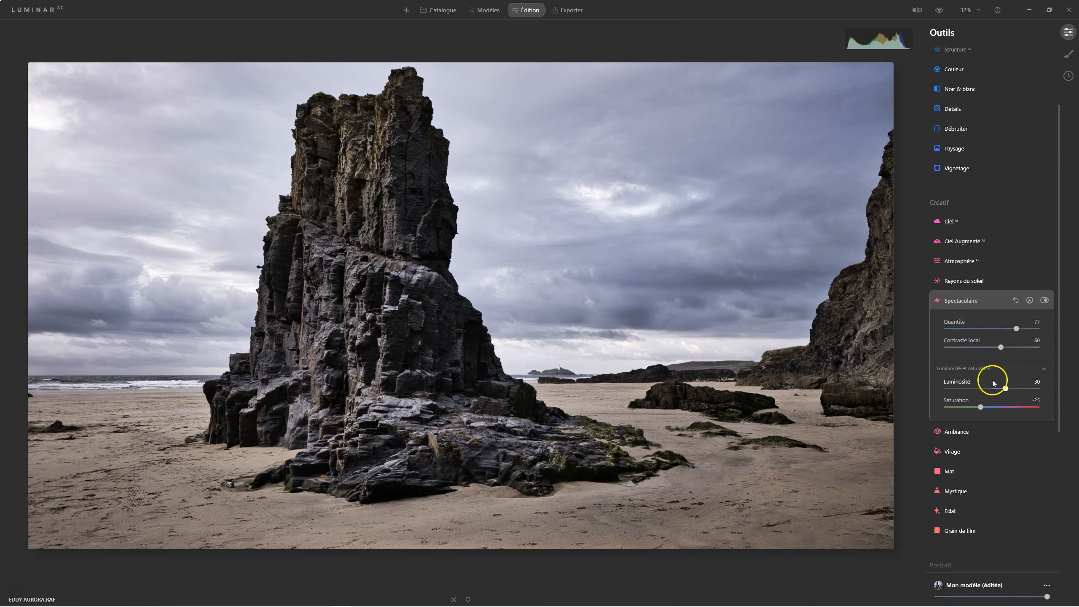
pyautogui.click(953, 368)
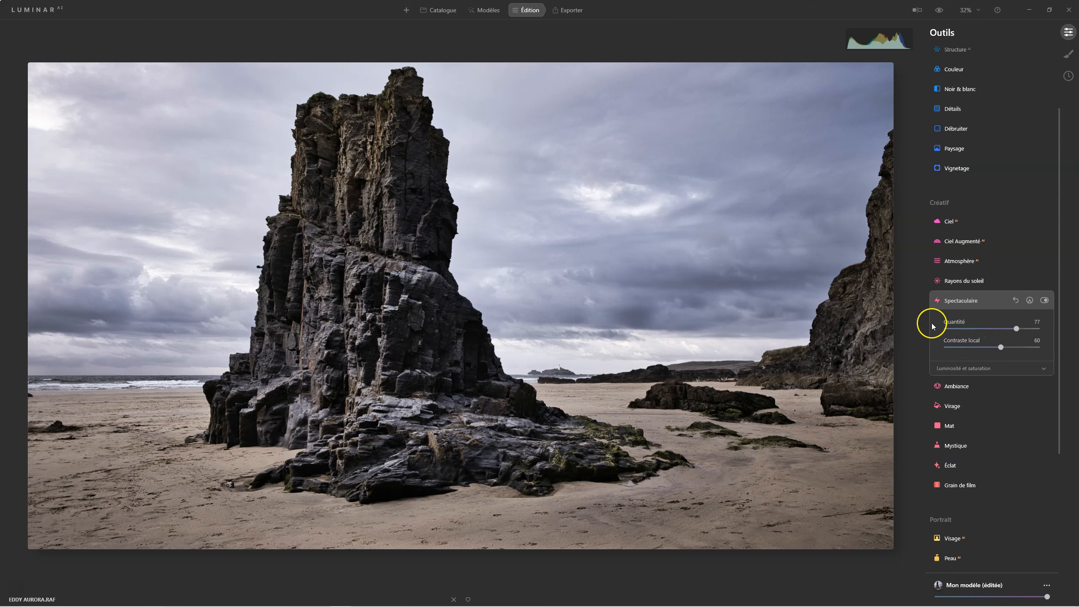
pyautogui.click(952, 368)
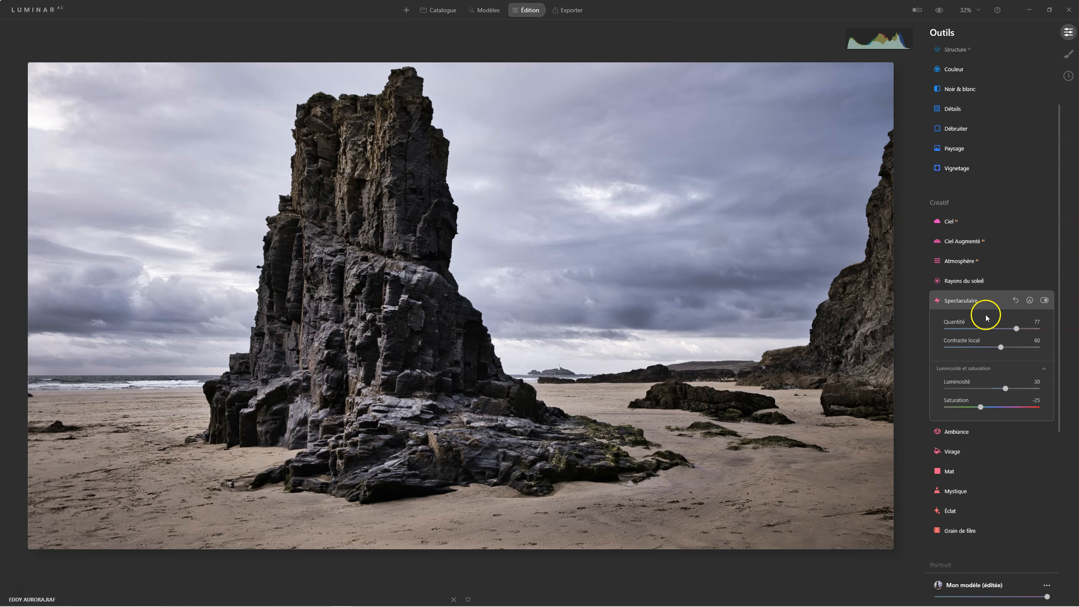
pyautogui.click(1044, 300)
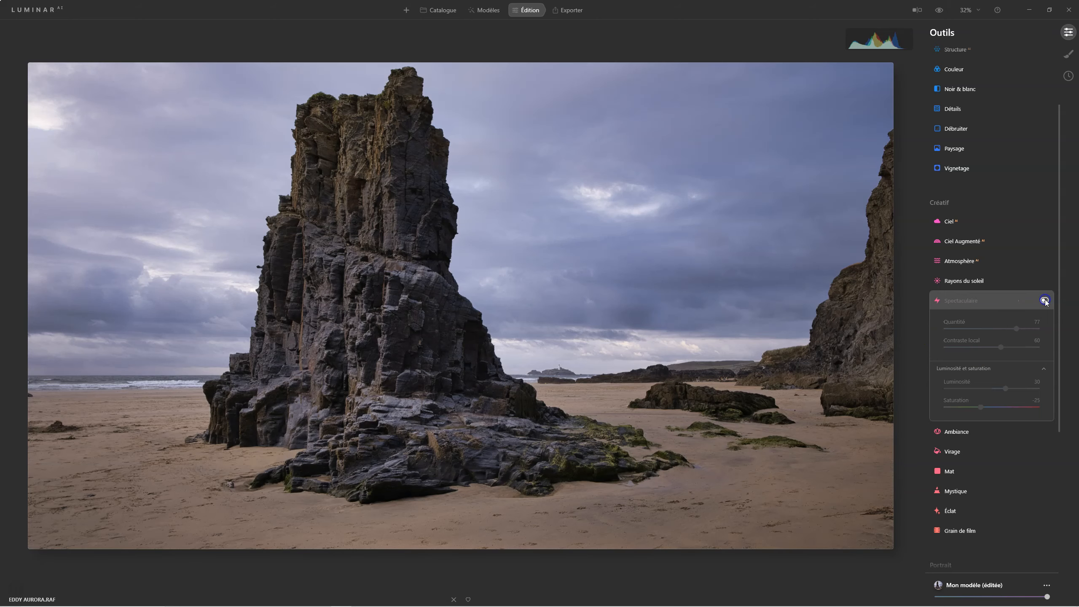
pyautogui.click(1044, 300)
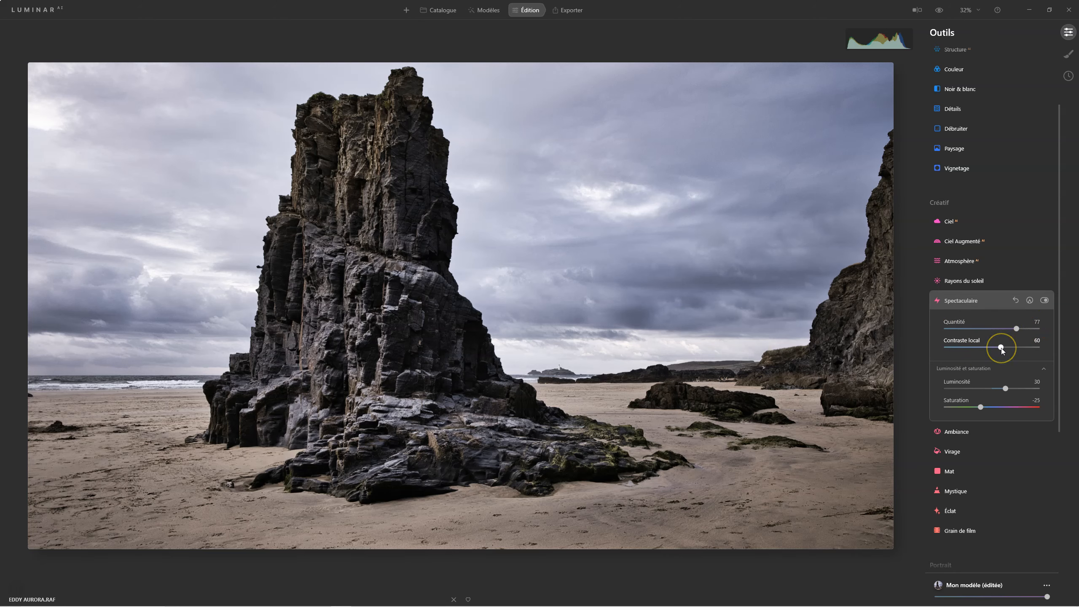
# Adjust Spectaculaire to Contraste local 75, Luminosité 37, Quantité 58 and Saturation 36.
pyautogui.moveTo(1001, 347); pyautogui.dragTo(1021, 347)
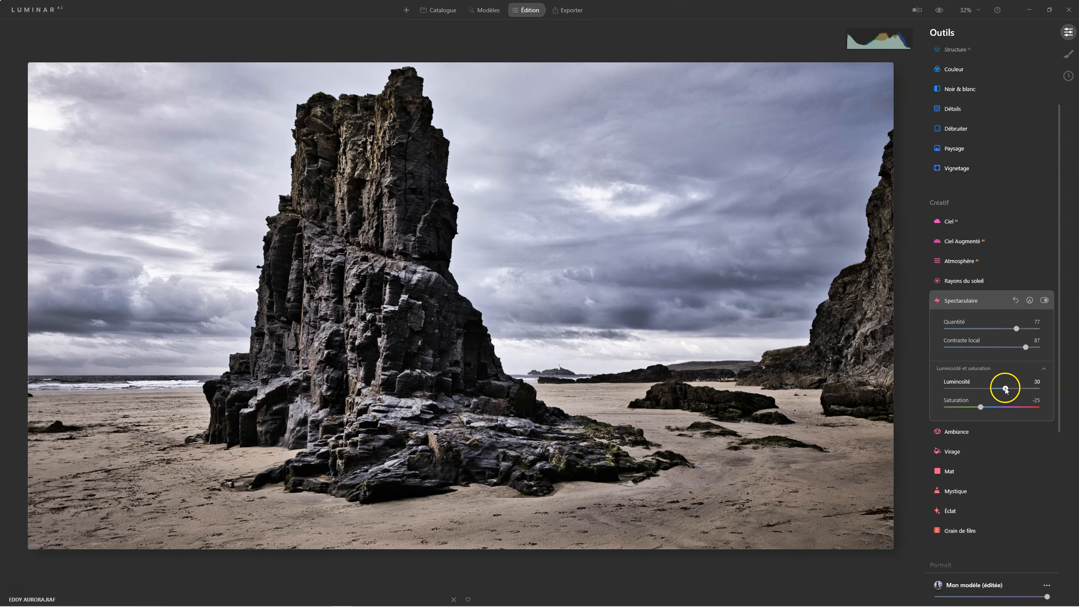
pyautogui.moveTo(1006, 388)
pyautogui.mouseDown()
pyautogui.moveTo(968, 394)
pyautogui.moveTo(1010, 395)
pyautogui.mouseUp()
pyautogui.moveTo(1025, 347); pyautogui.dragTo(1000, 330)
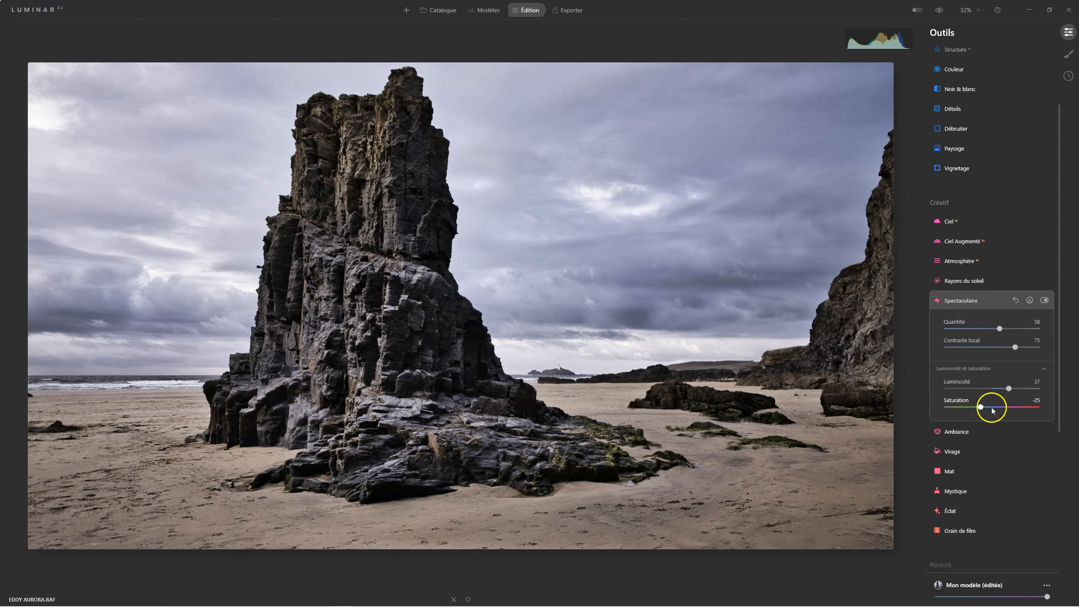
pyautogui.moveTo(981, 408); pyautogui.dragTo(1011, 407)
# Check Spectaculaire off and on, and set its Saturation to -41, Quantité to 65 and Contraste local to 60.
pyautogui.click(1043, 300)
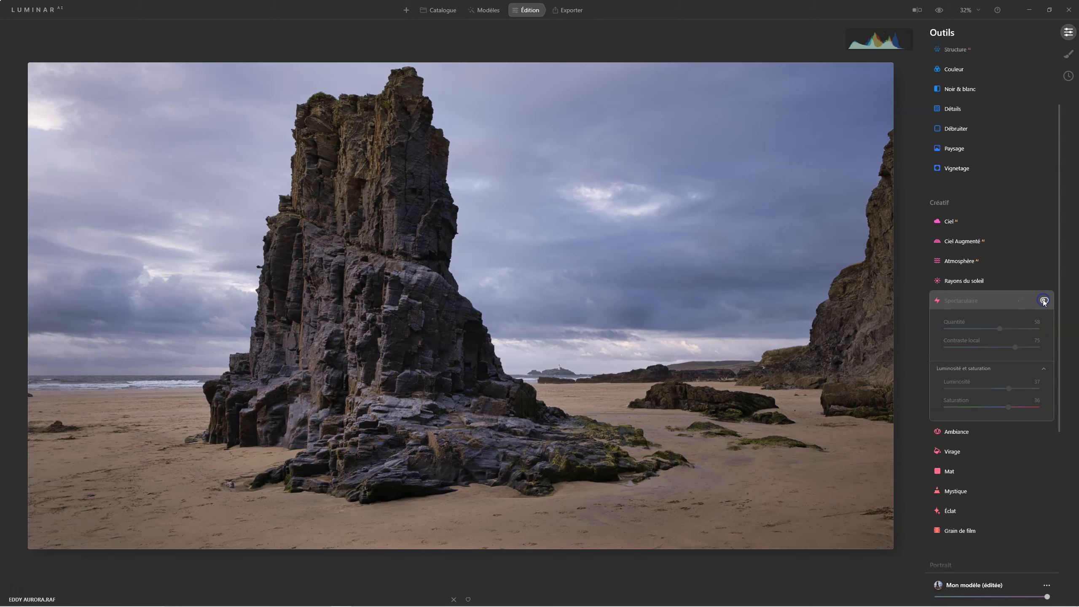
pyautogui.click(1043, 300)
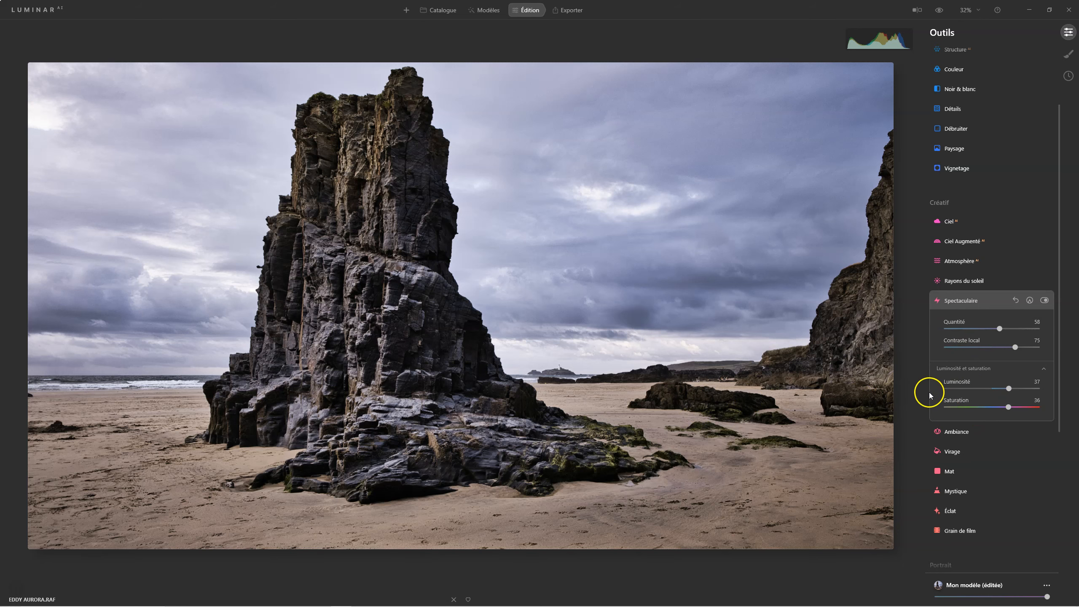
pyautogui.moveTo(1008, 407); pyautogui.dragTo(973, 406)
pyautogui.moveTo(999, 329); pyautogui.dragTo(1002, 350)
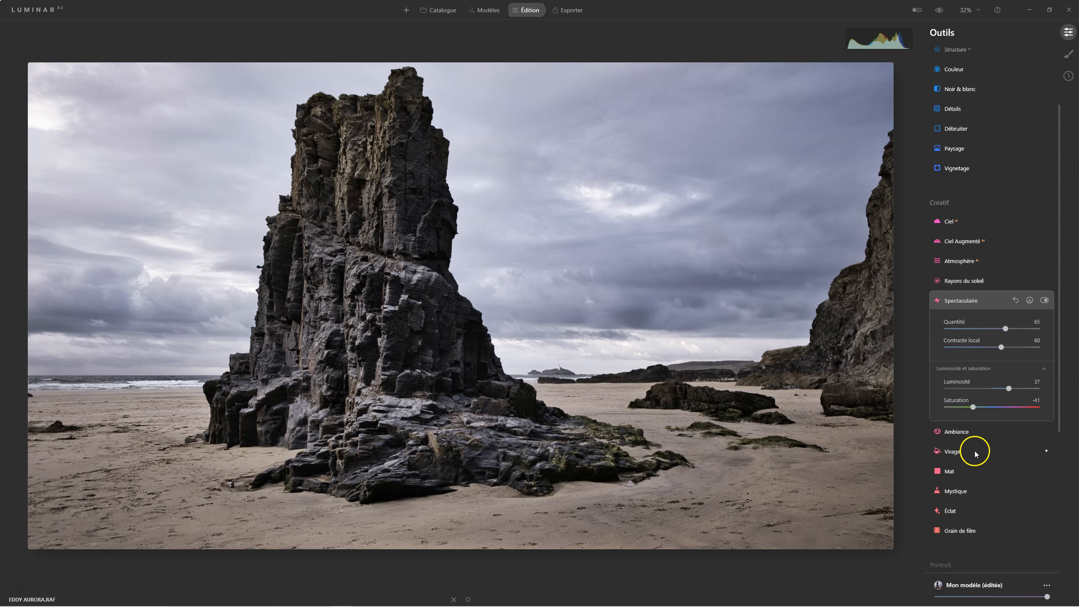
# Tone the shadows (Ombres) with the Virage effect, using Saturation 44 and Tonalité 244.
pyautogui.click(954, 451)
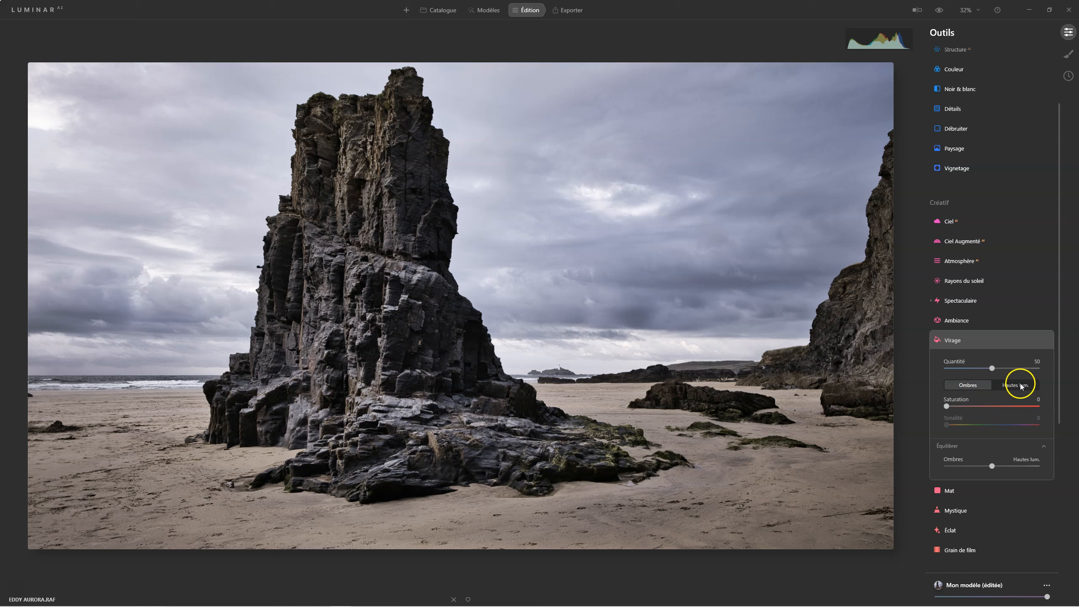
pyautogui.click(964, 385)
pyautogui.click(953, 446)
pyautogui.click(968, 418)
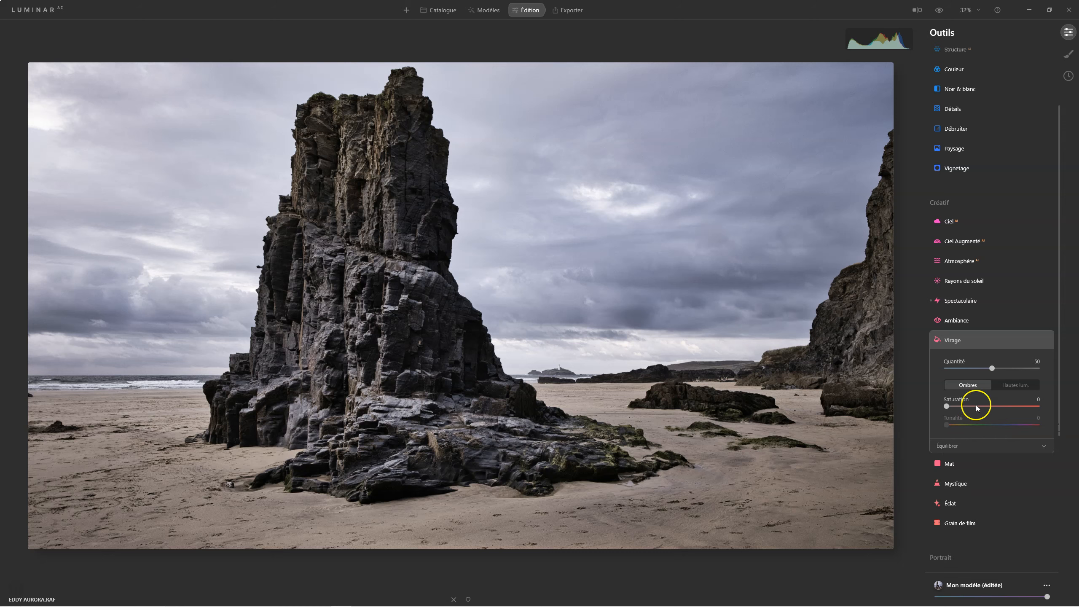
pyautogui.click(953, 446)
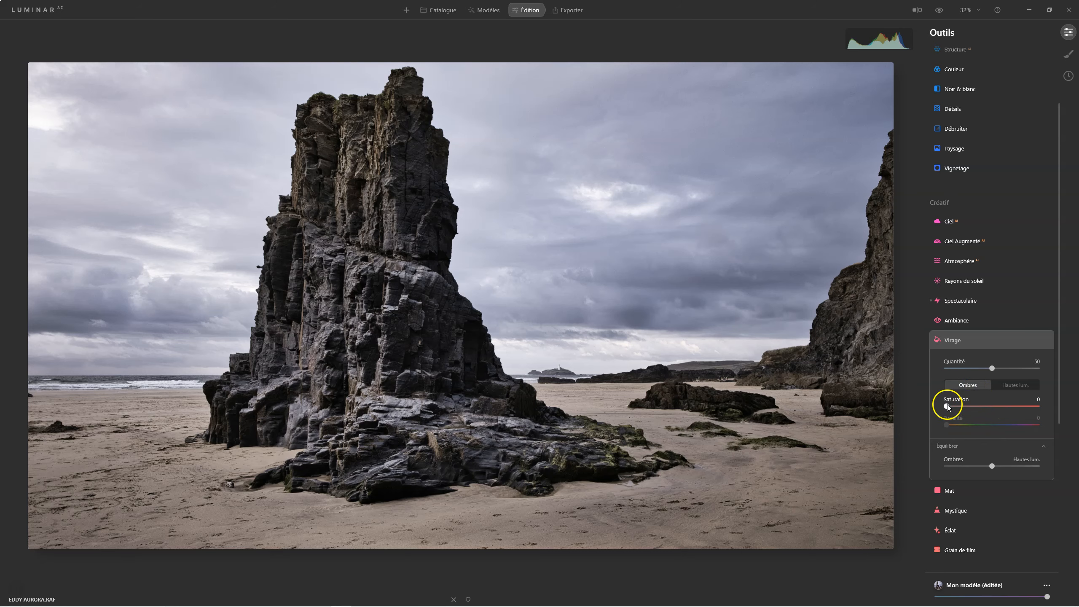
pyautogui.moveTo(947, 406); pyautogui.dragTo(981, 406)
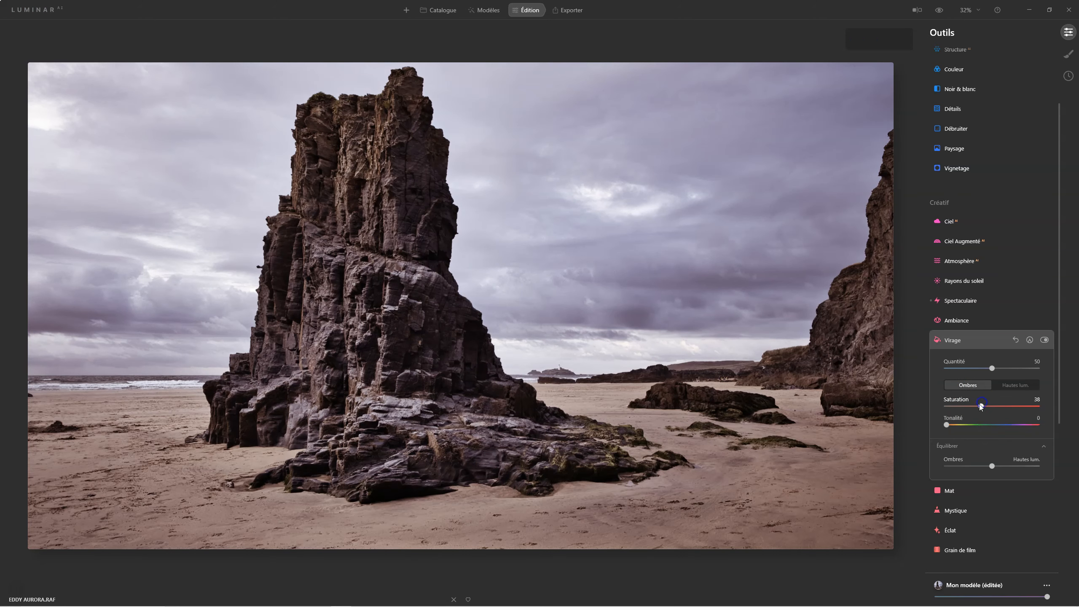
pyautogui.moveTo(946, 424); pyautogui.dragTo(988, 408)
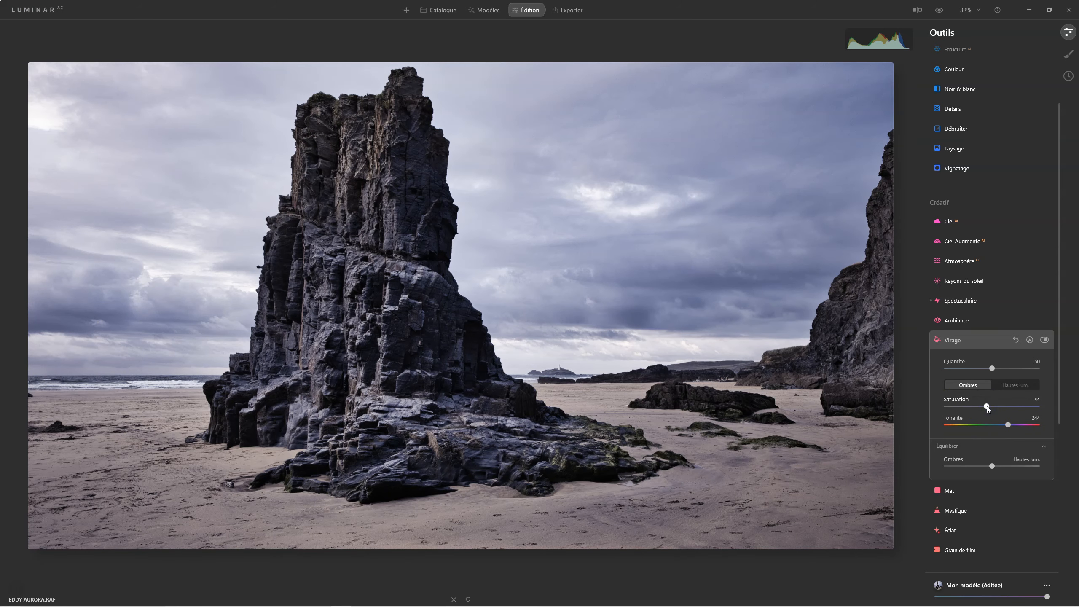
# Tone the highlights (Hautes lum.) in Virage with Saturation 38 and Tonalité 30.
pyautogui.click(1014, 384)
pyautogui.moveTo(946, 406); pyautogui.dragTo(962, 422)
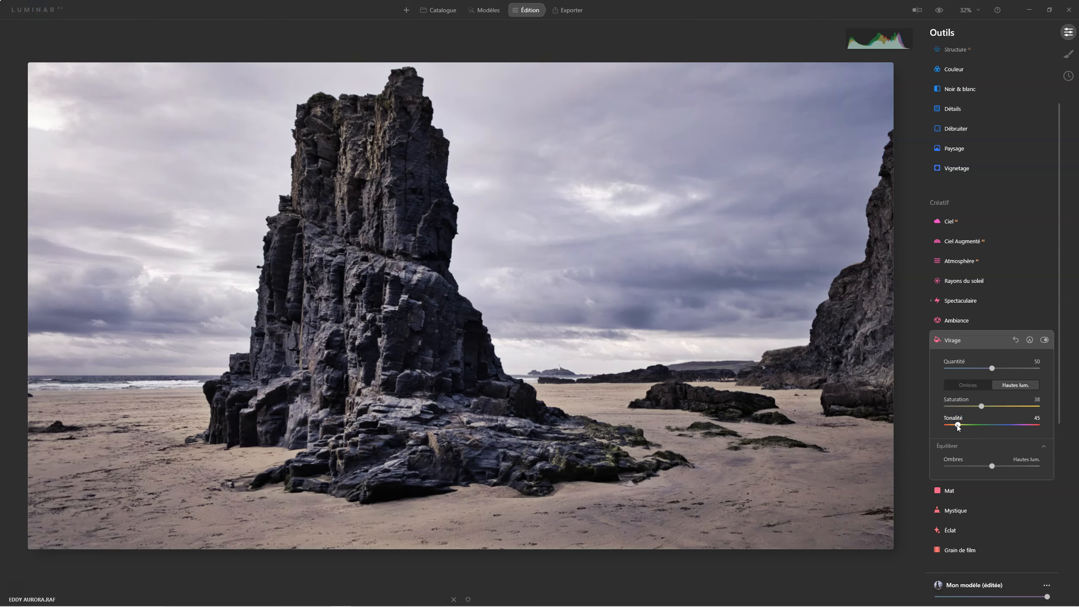
pyautogui.moveTo(958, 427); pyautogui.dragTo(955, 426)
# Compare the photo with and without the Virage colour toning.
pyautogui.click(1044, 340)
pyautogui.click(1044, 340)
pyautogui.click(1045, 339)
pyautogui.click(1045, 340)
pyautogui.click(1045, 340)
pyautogui.click(1045, 339)
# Shift the Virage balance (Équilibrer) slightly towards Hautes lum. and close the tool's settings.
pyautogui.moveTo(992, 467)
pyautogui.mouseDown()
pyautogui.moveTo(1017, 467)
pyautogui.moveTo(997, 466)
pyautogui.mouseUp()
pyautogui.moveTo(971, 465); pyautogui.dragTo(999, 469)
pyautogui.click(999, 466)
pyautogui.click(962, 340)
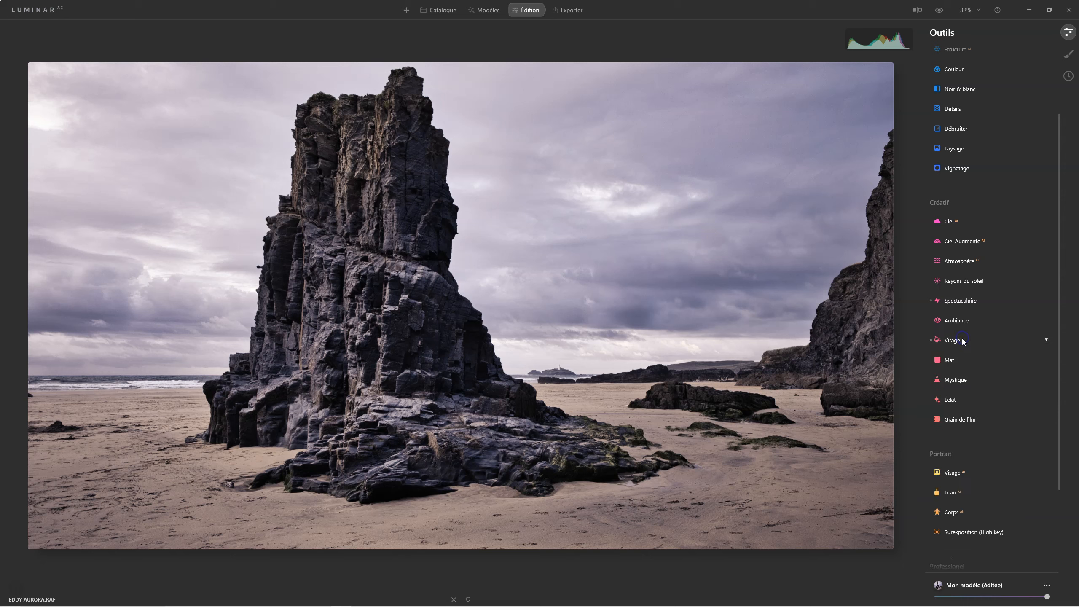
# Reopen Virage and examine the rebalanced toning by switching the effect off and on several times.
pyautogui.click(977, 341)
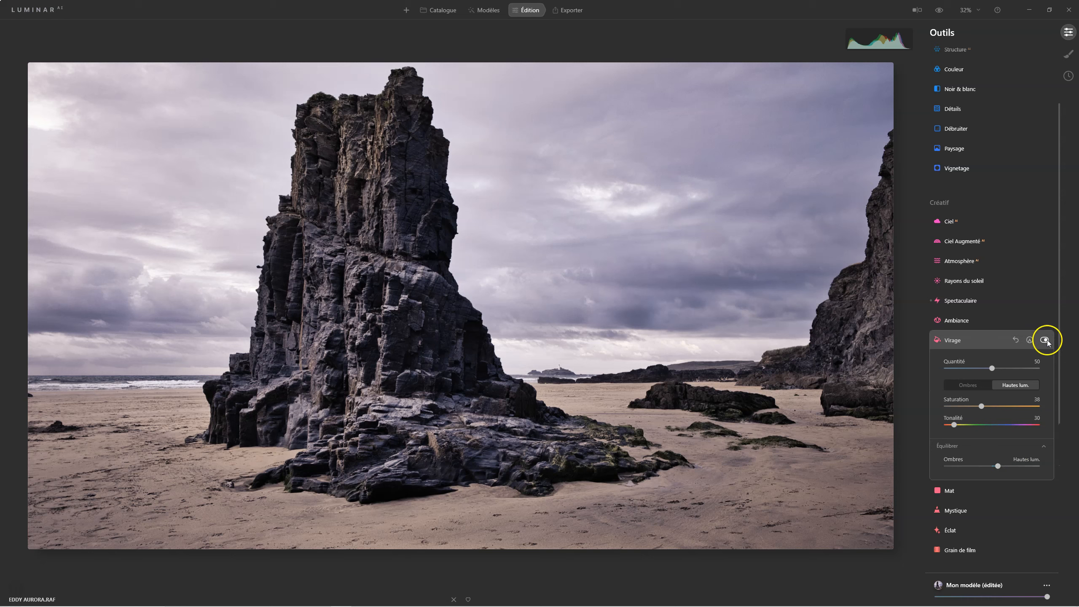
pyautogui.click(1044, 340)
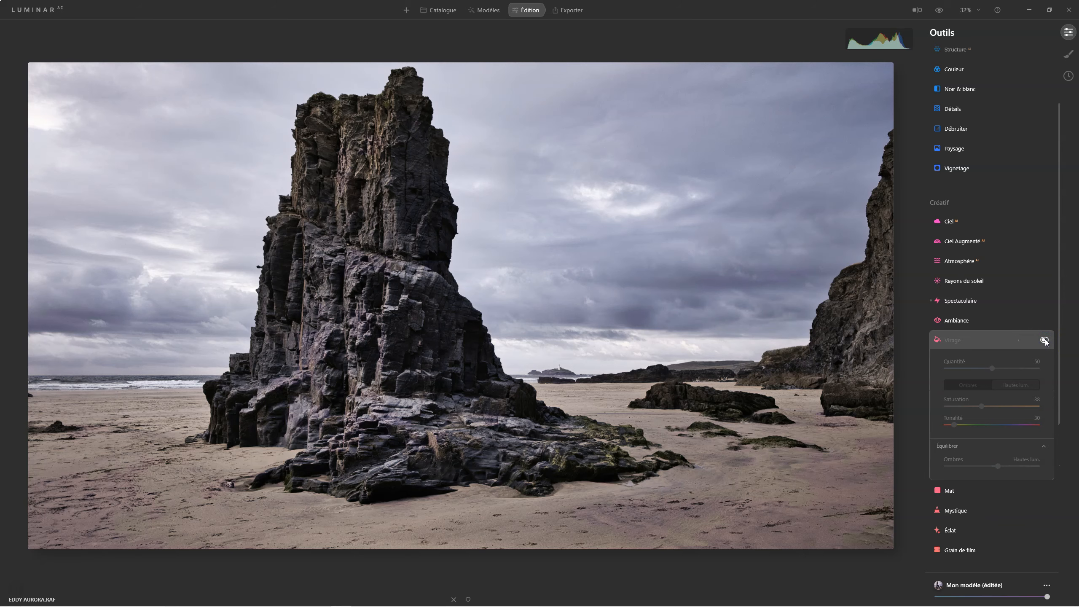
pyautogui.click(1044, 340)
pyautogui.click(1044, 340)
pyautogui.click(1044, 340)
pyautogui.click(1044, 340)
pyautogui.click(1044, 340)
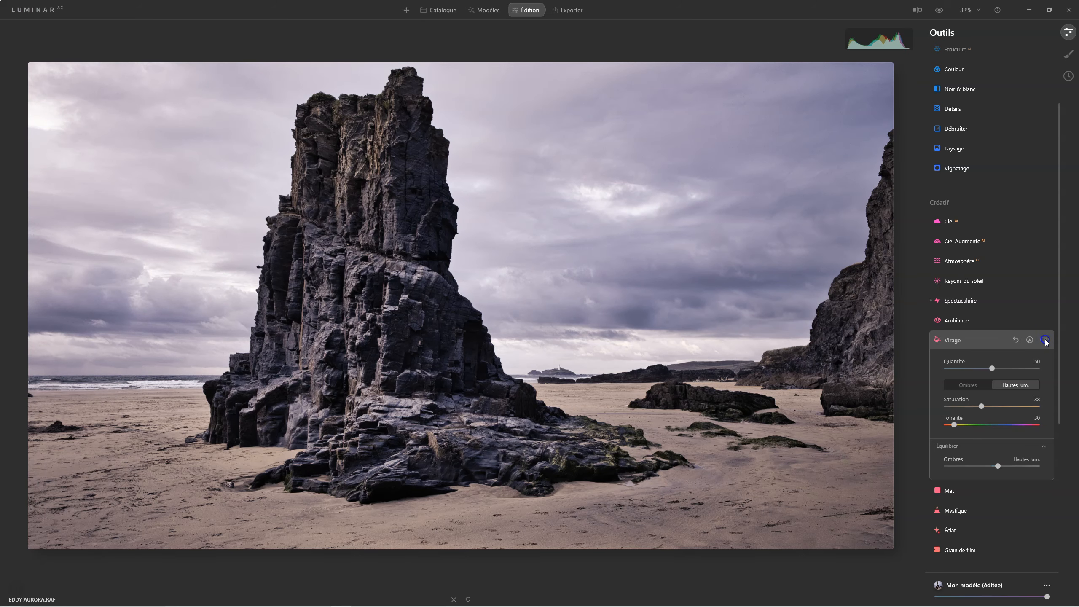
pyautogui.click(1044, 340)
pyautogui.click(1044, 340)
# Examine how Spectaculaire contributes to the toned photo by switching it off and on.
pyautogui.click(948, 301)
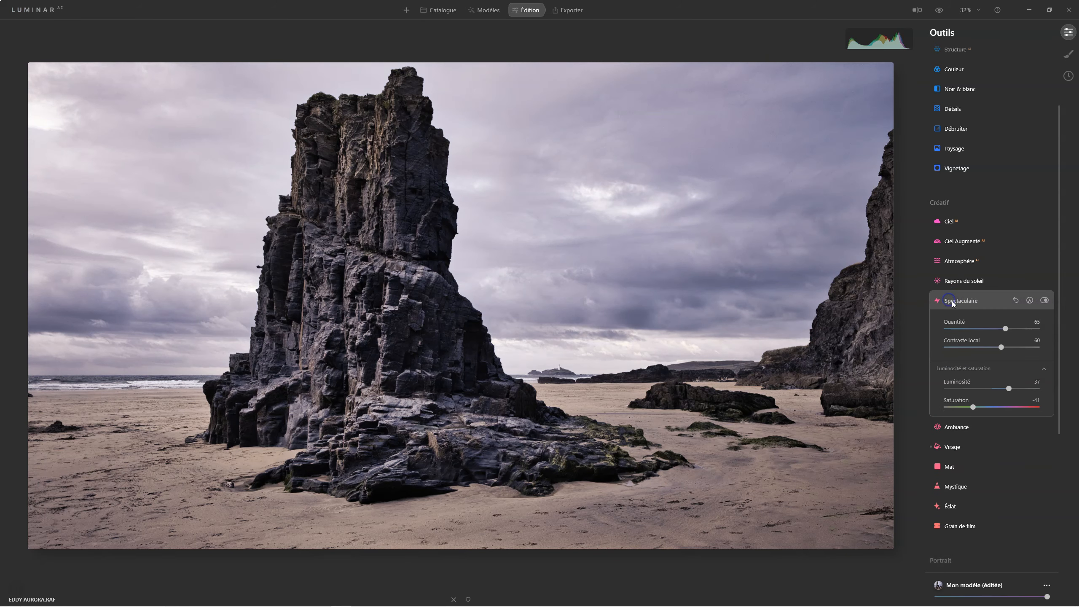
pyautogui.click(1044, 300)
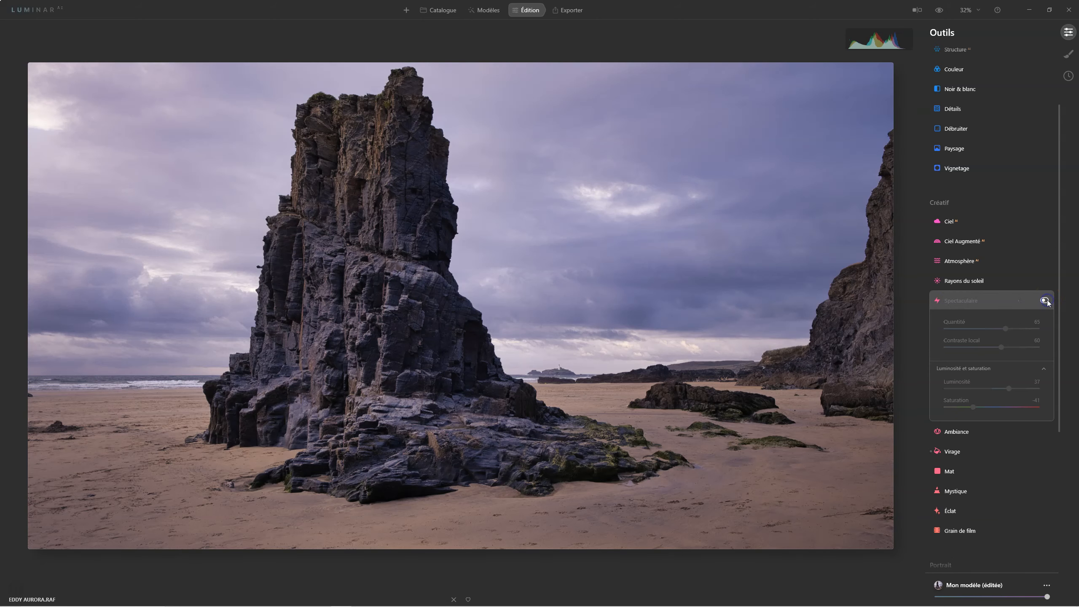
pyautogui.click(1045, 300)
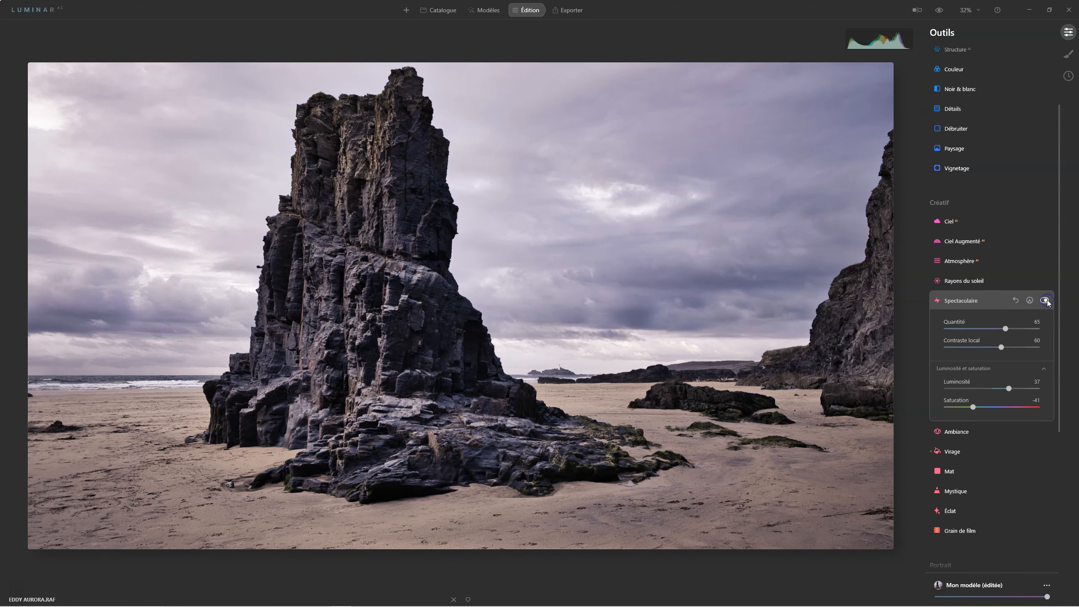
pyautogui.click(1044, 300)
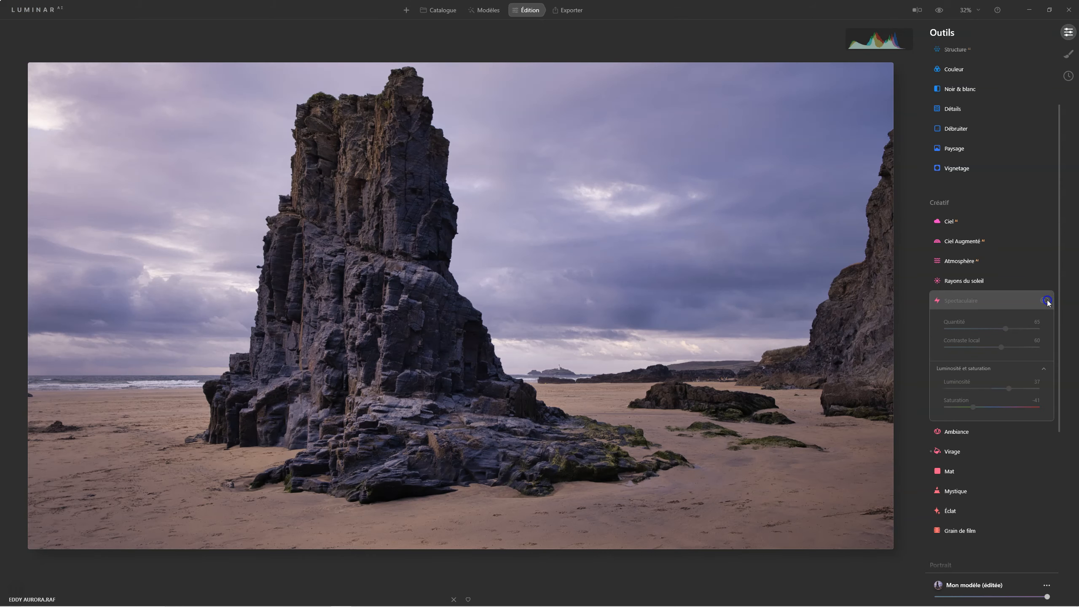
pyautogui.click(1044, 300)
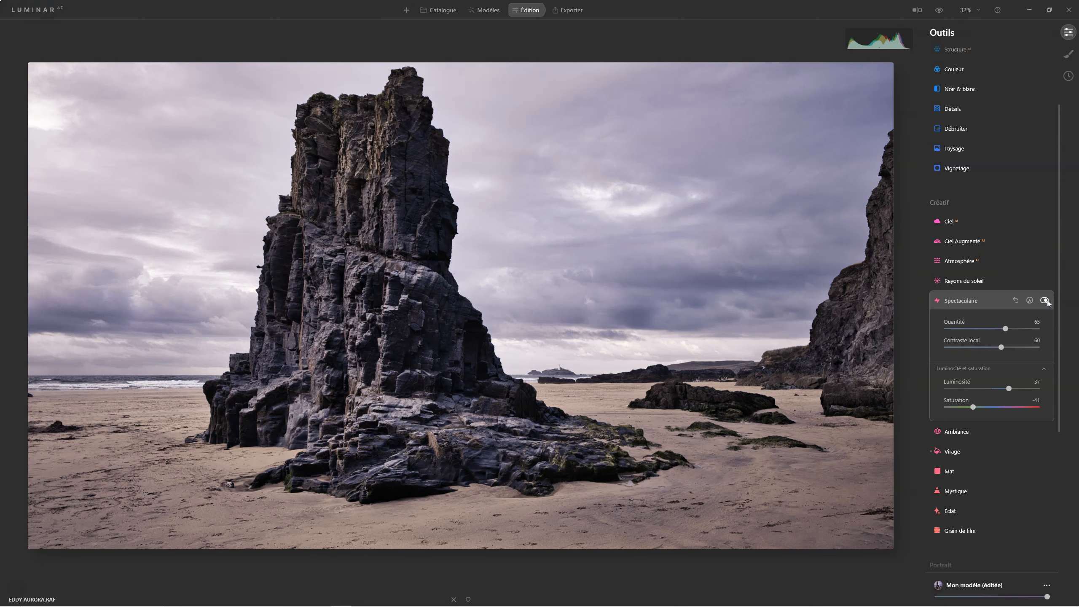
# Slightly reduce the overall intensity of the edited template Mon modèle.
pyautogui.moveTo(1045, 594)
pyautogui.mouseDown()
pyautogui.moveTo(1002, 598)
pyautogui.moveTo(1029, 594)
pyautogui.mouseUp()
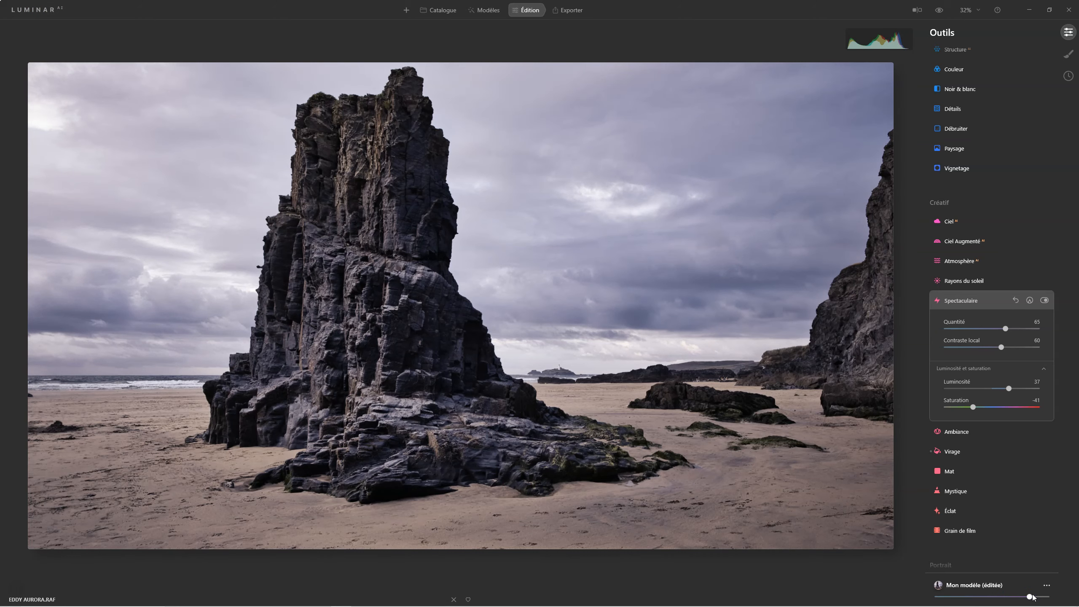
pyautogui.click(1033, 596)
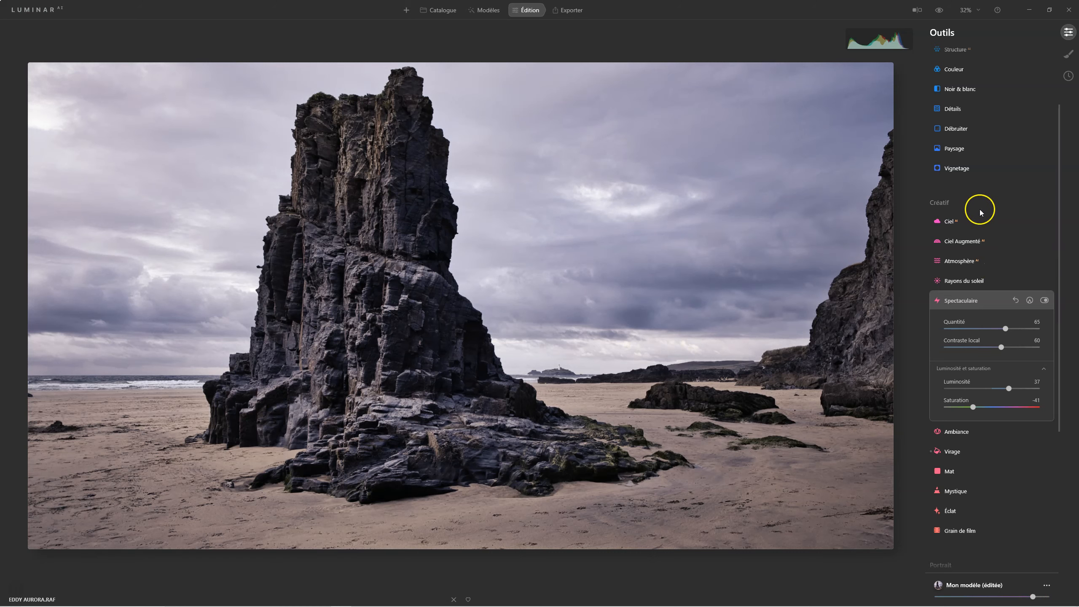
# Compare the finished edit with the original unedited photo several times.
pyautogui.scroll(3, 1006, 277)
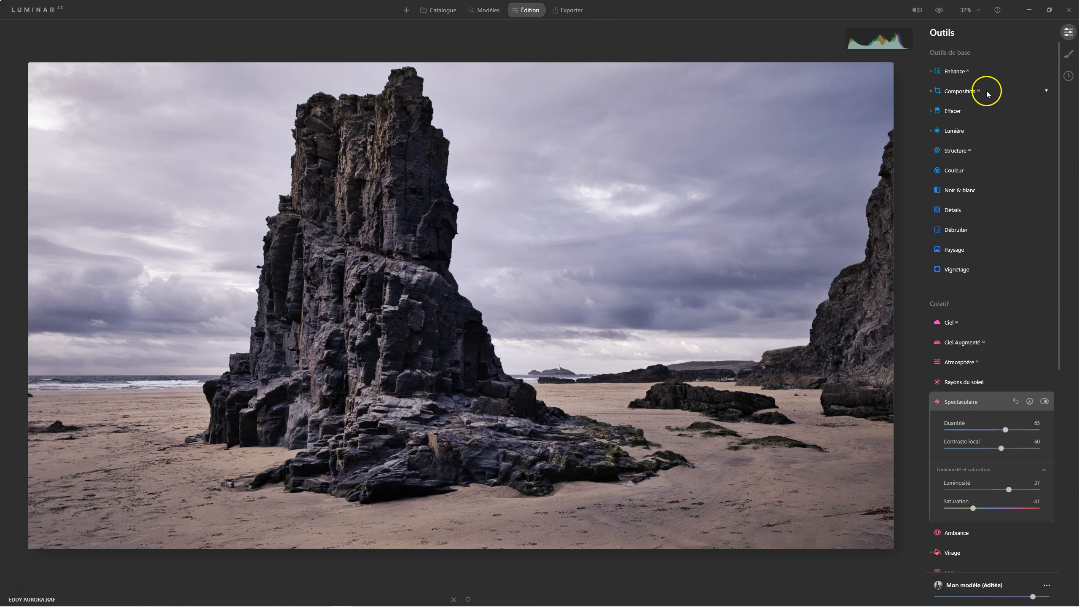
pyautogui.click(939, 10)
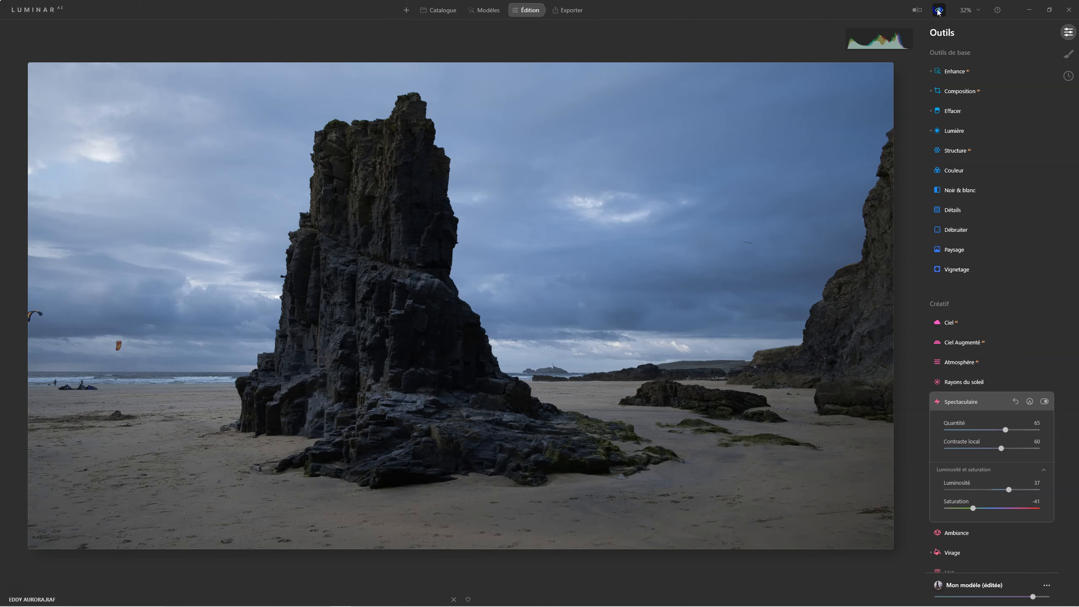
pyautogui.click(939, 11)
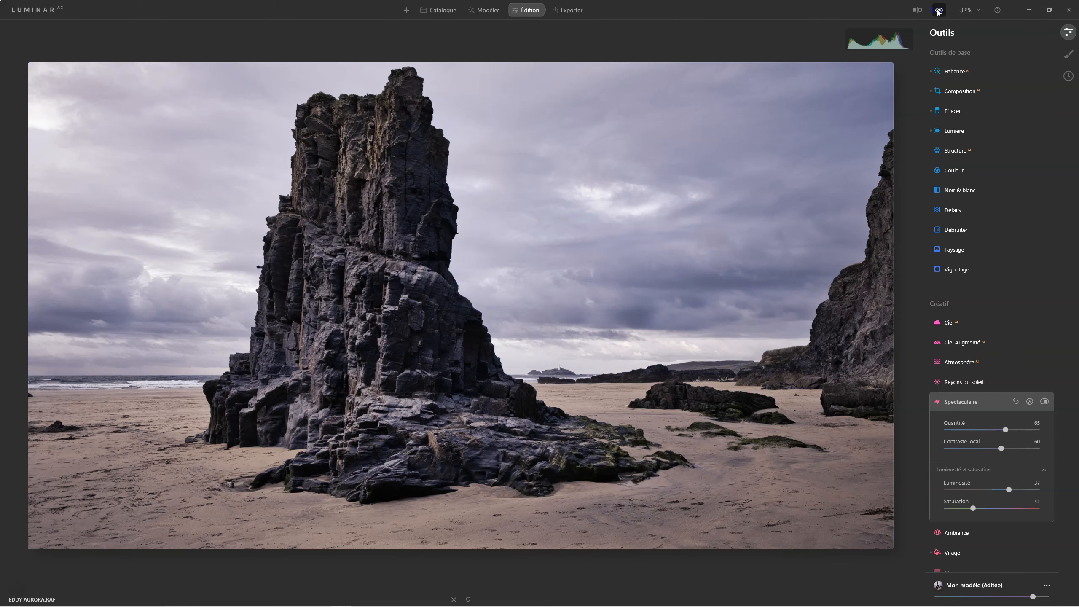
pyautogui.click(938, 11)
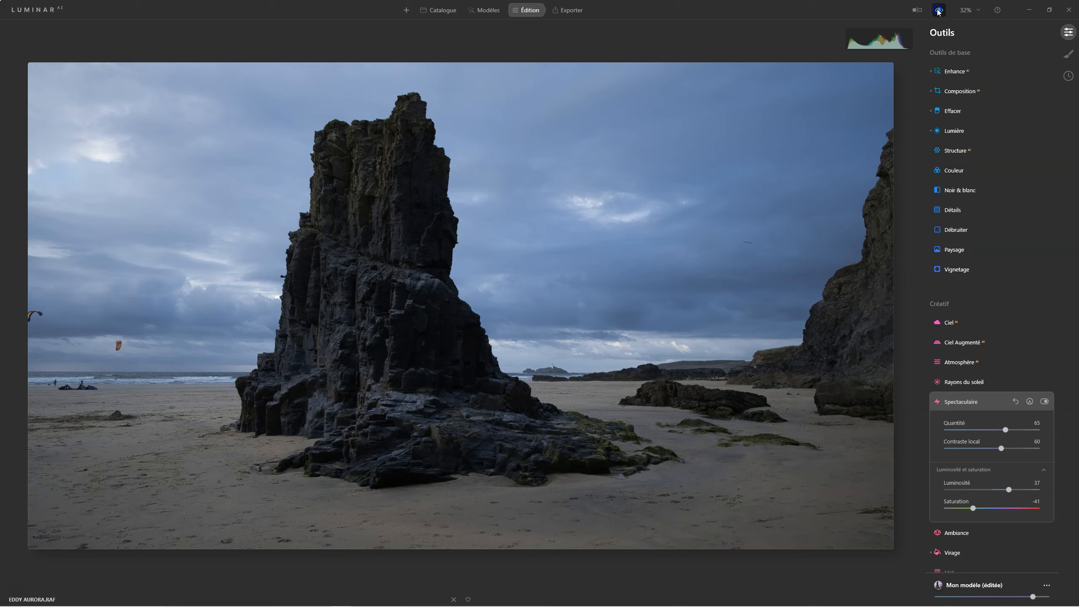
pyautogui.click(939, 11)
pyautogui.click(939, 11)
pyautogui.click(939, 11)
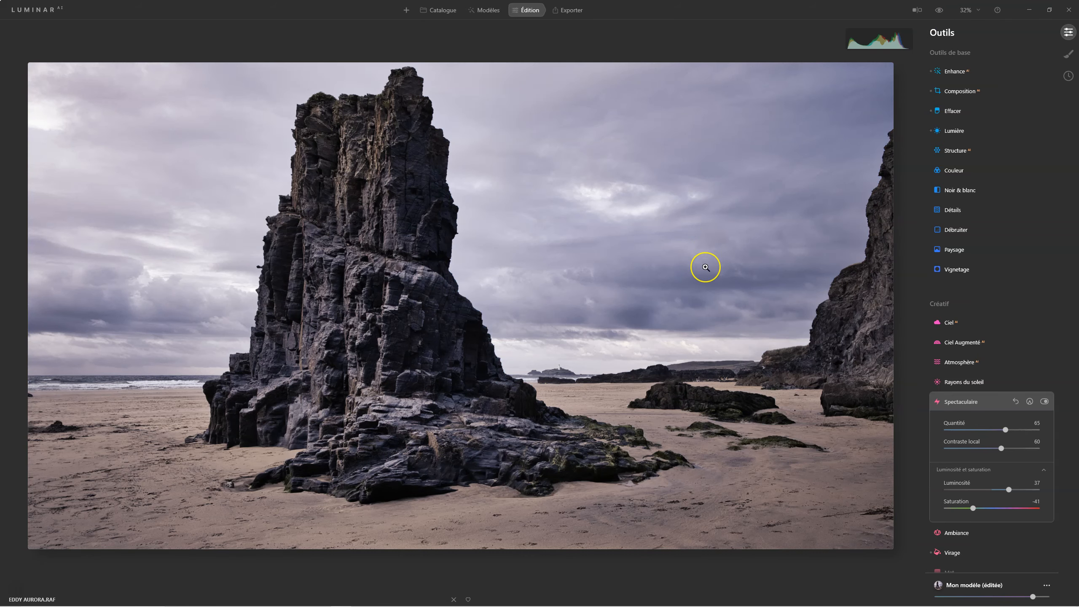